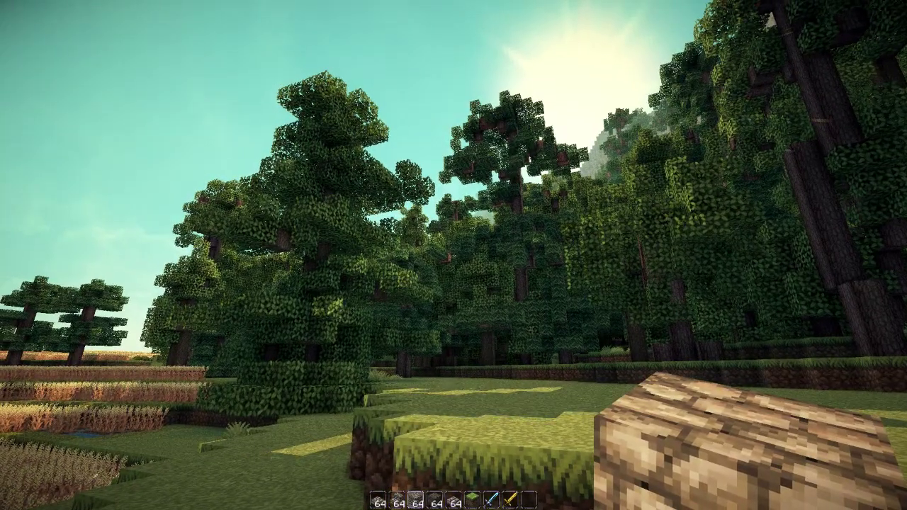
Preview the SEUS v08 No Motion, SEUS v10 RC7 Ultra and SEUS-v10rc6 shaderpacks in the shader options, and apply SEUS v08 Standard
{"action": "key", "text": "Escape"}
{"action": "left_click", "coordinate": [411, 208]}
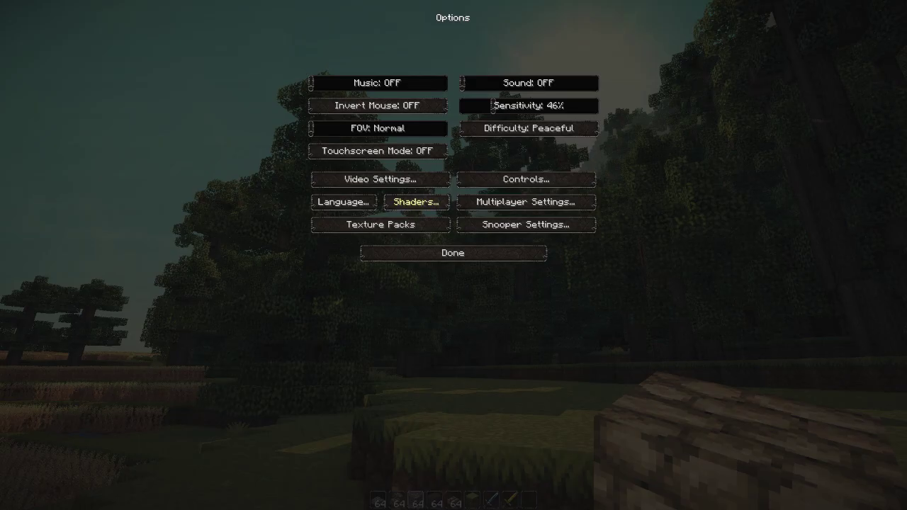
{"action": "left_click", "coordinate": [416, 202]}
{"action": "left_click", "coordinate": [236, 231]}
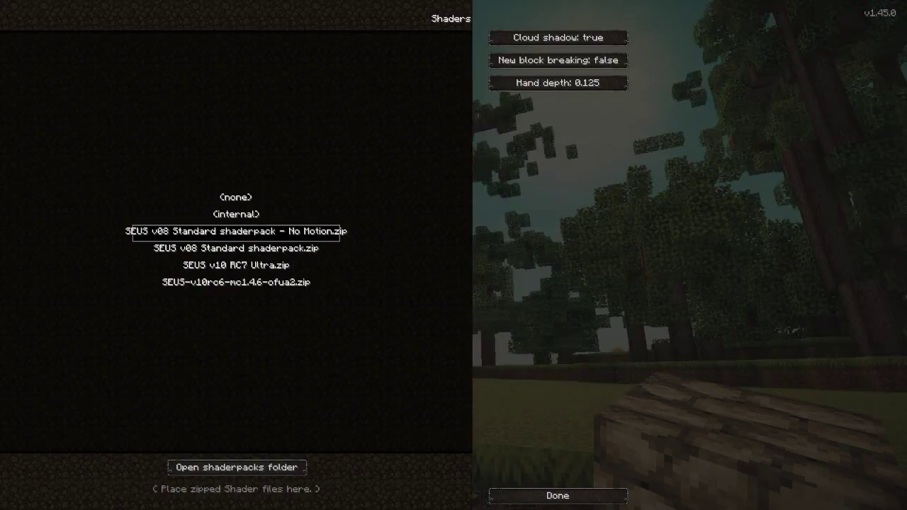
{"action": "left_click", "coordinate": [236, 265]}
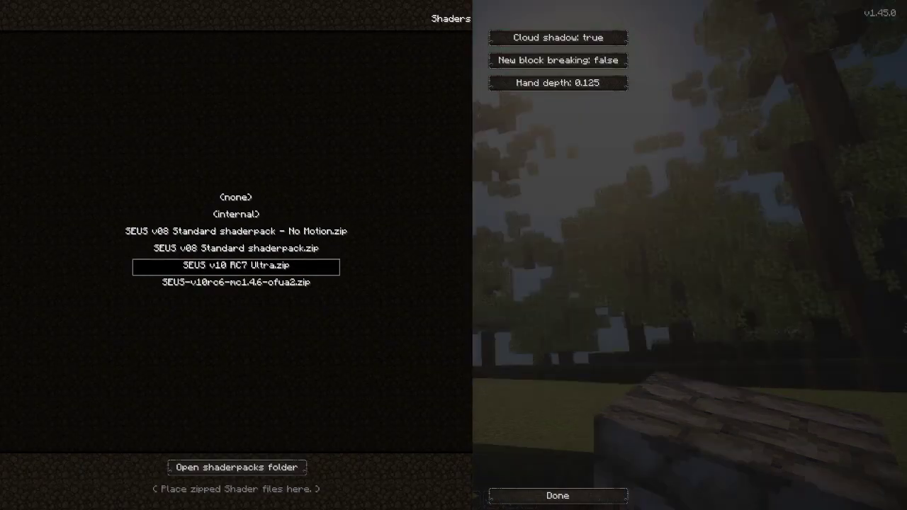
{"action": "left_click", "coordinate": [236, 282]}
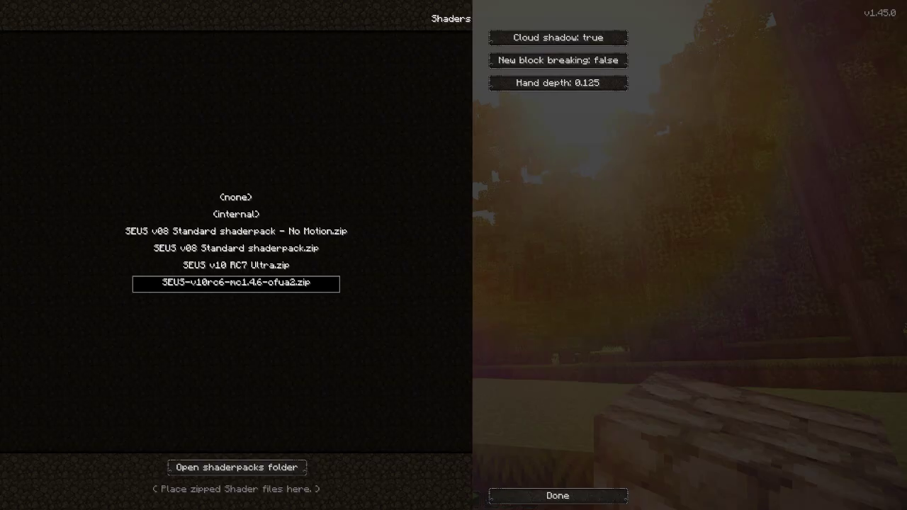
{"action": "left_click", "coordinate": [236, 248]}
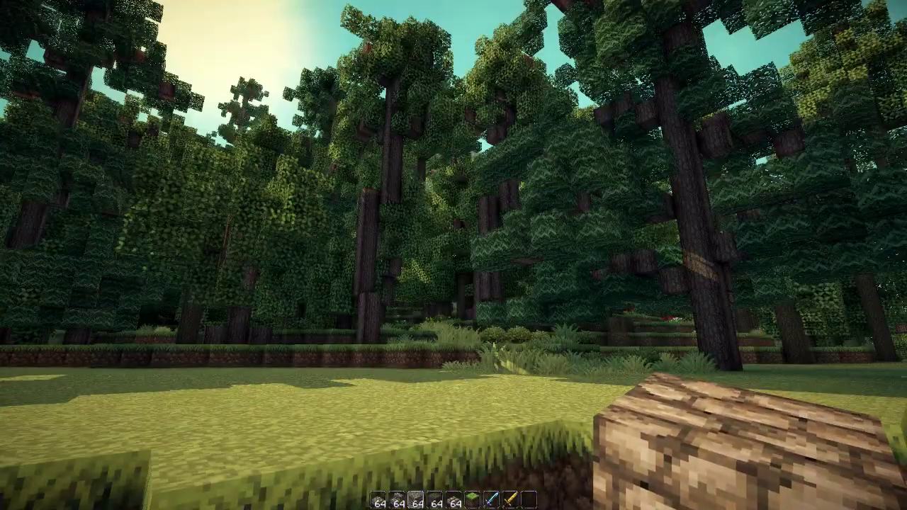
Reopen the shader options from the paused game and switch the shaderpack to (internal)
{"action": "key", "text": "Escape"}
{"action": "left_click", "coordinate": [405, 212]}
{"action": "left_click", "coordinate": [416, 203]}
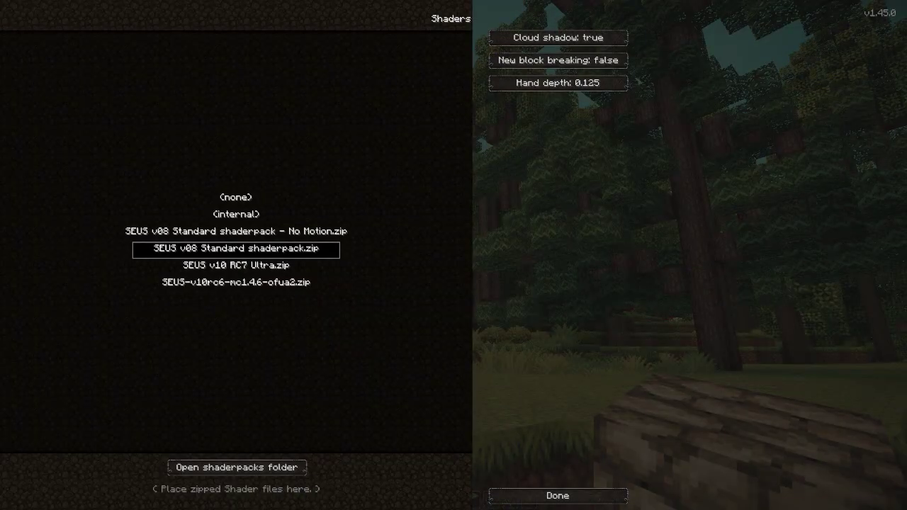
{"action": "left_click", "coordinate": [236, 214]}
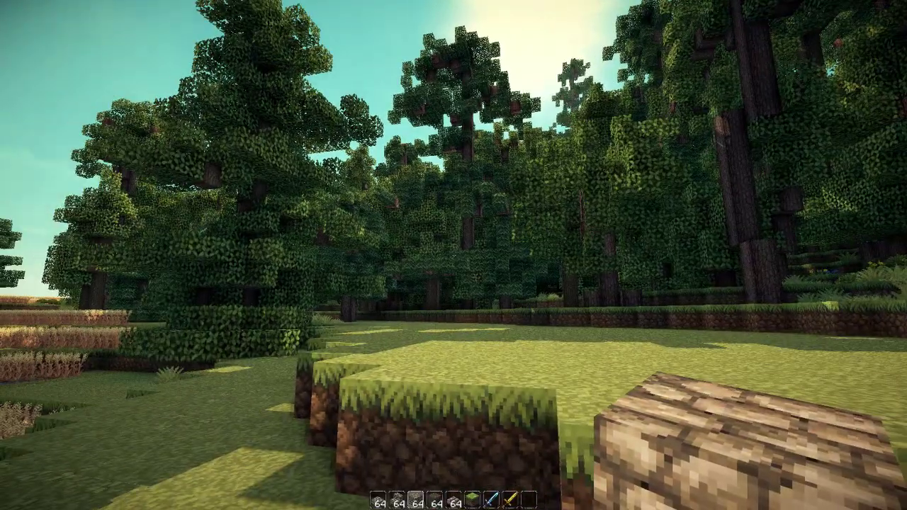
Pause the game again, set the shaderpack to (none) in the shader options, and leave the screen
{"action": "key", "text": "Escape"}
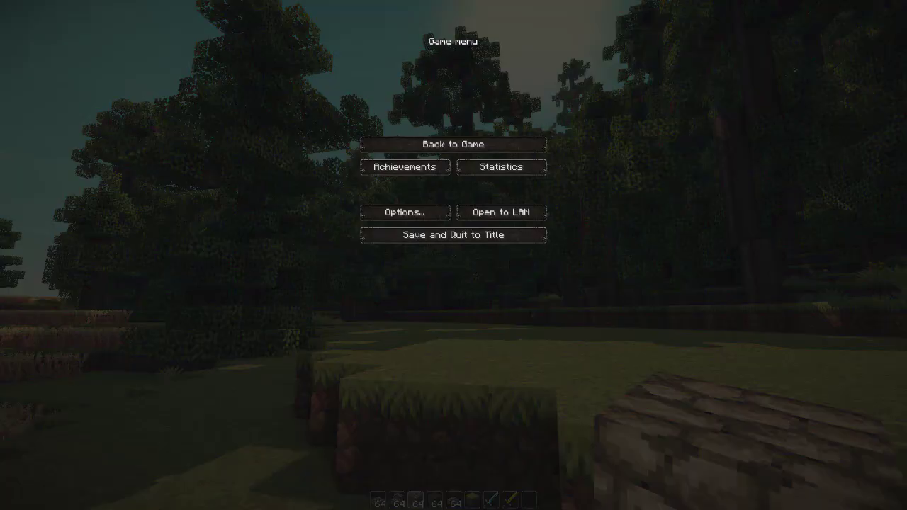
{"action": "left_click", "coordinate": [416, 202]}
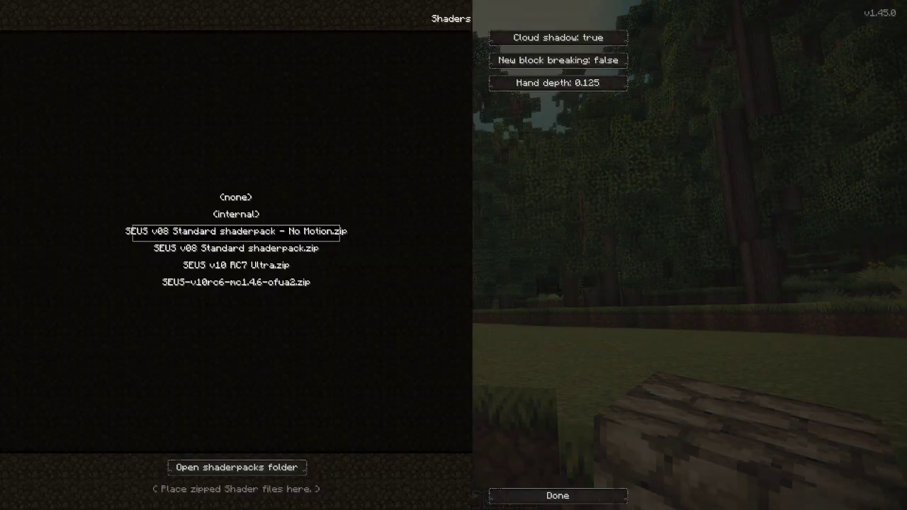
{"action": "left_click", "coordinate": [236, 197]}
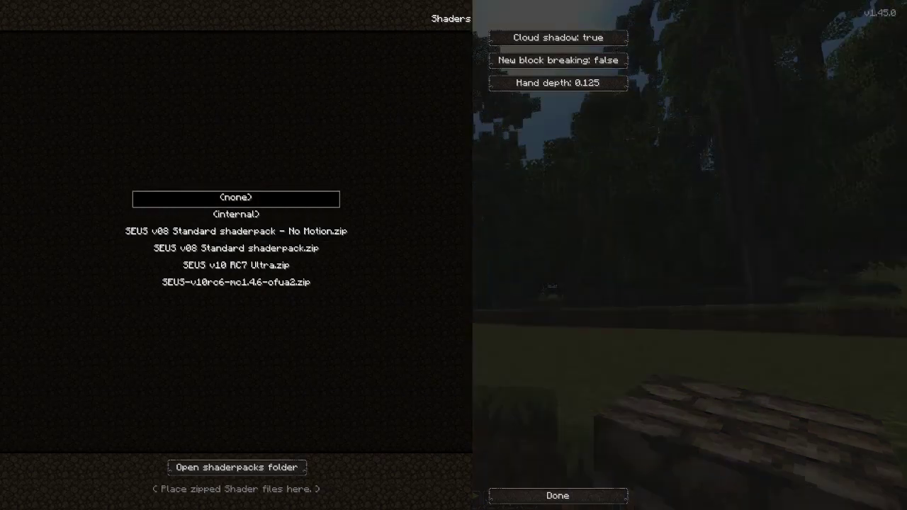
{"action": "key", "text": "Escape"}
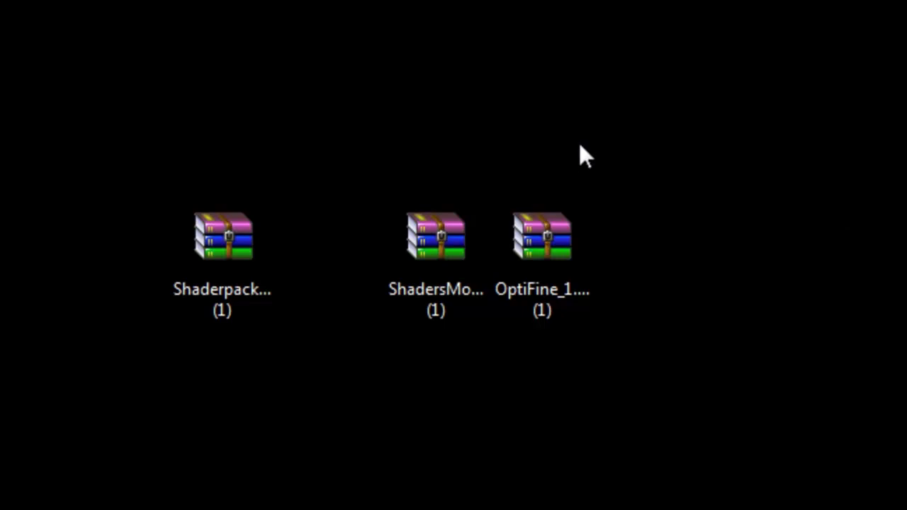
Switch to the desktop and identify the downloaded OptiFine, ShadersMod and Shaderpack archives
{"action": "left_click", "coordinate": [543, 245]}
{"action": "left_click", "coordinate": [437, 244]}
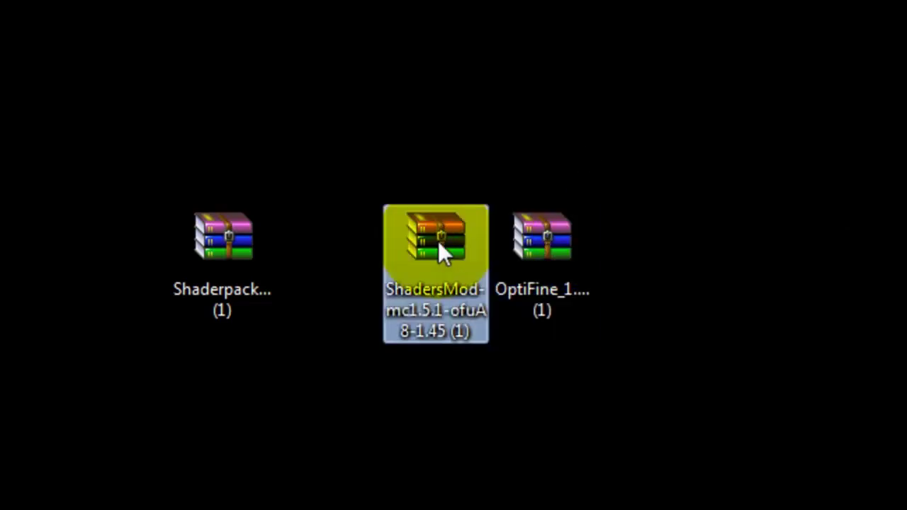
{"action": "left_click", "coordinate": [553, 249]}
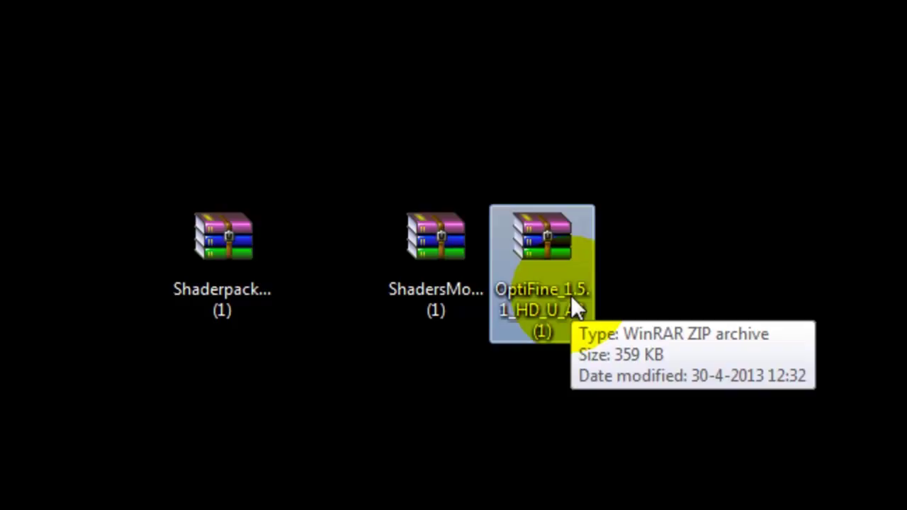
{"action": "left_click", "coordinate": [427, 241]}
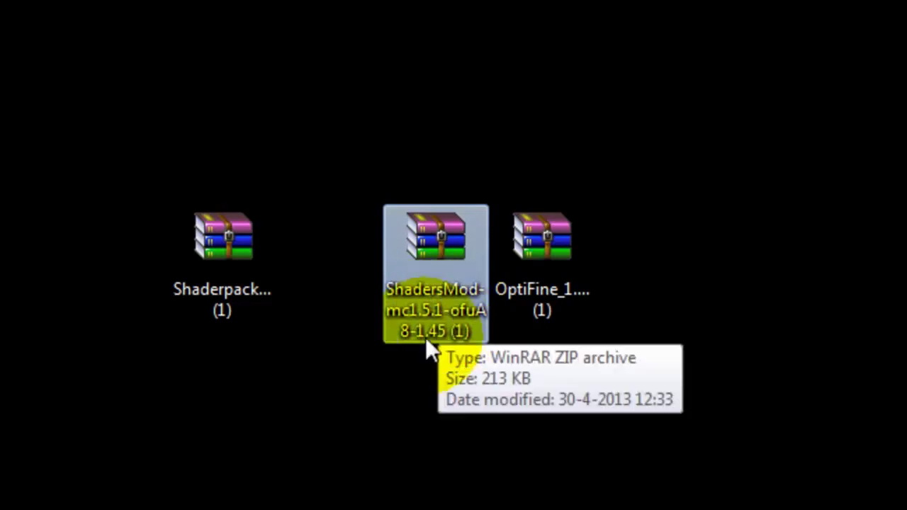
{"action": "left_click", "coordinate": [231, 240]}
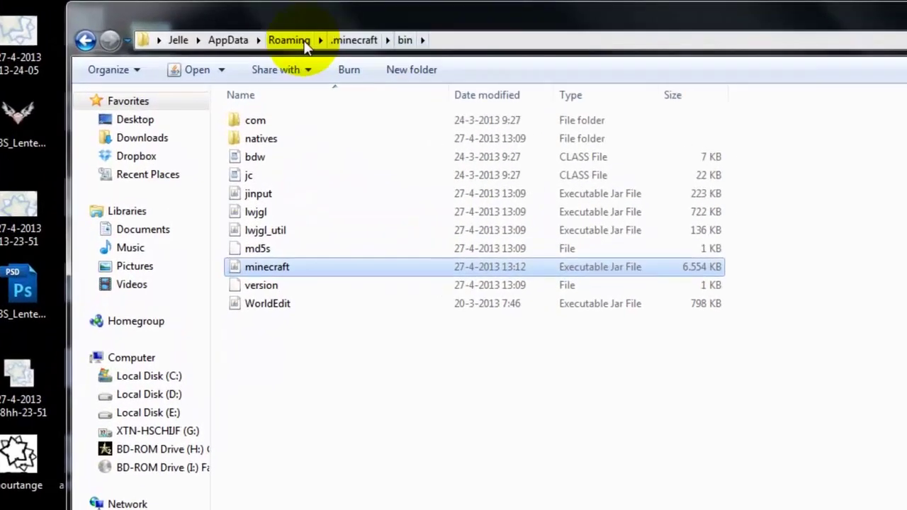
In Windows Explorer, go to the roaming application data folder by entering the path %appdata%
{"action": "left_click", "coordinate": [354, 41]}
{"action": "left_click", "coordinate": [459, 43]}
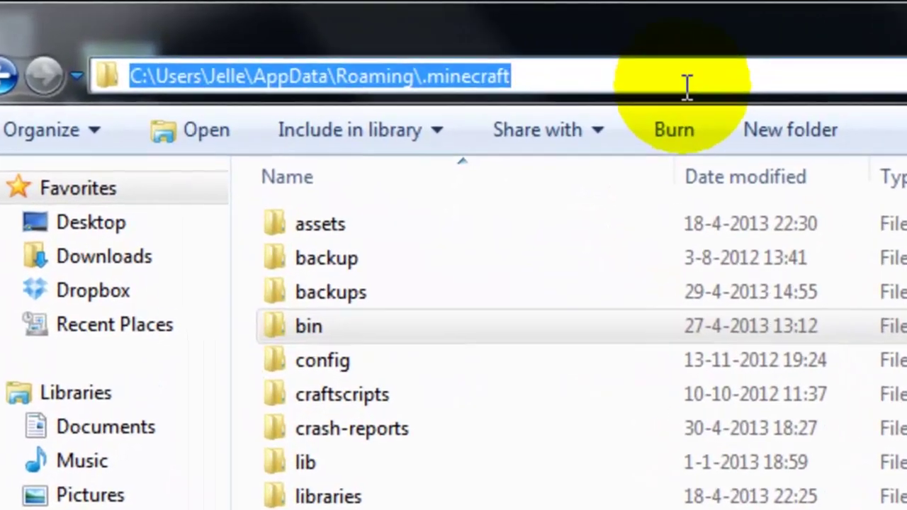
{"action": "type", "text": "%s"}
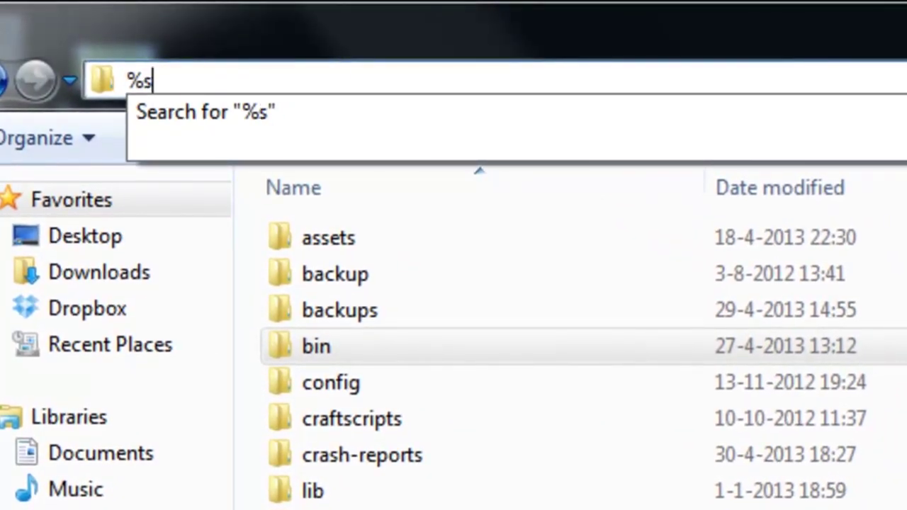
{"action": "type", "text": "ppdata"}
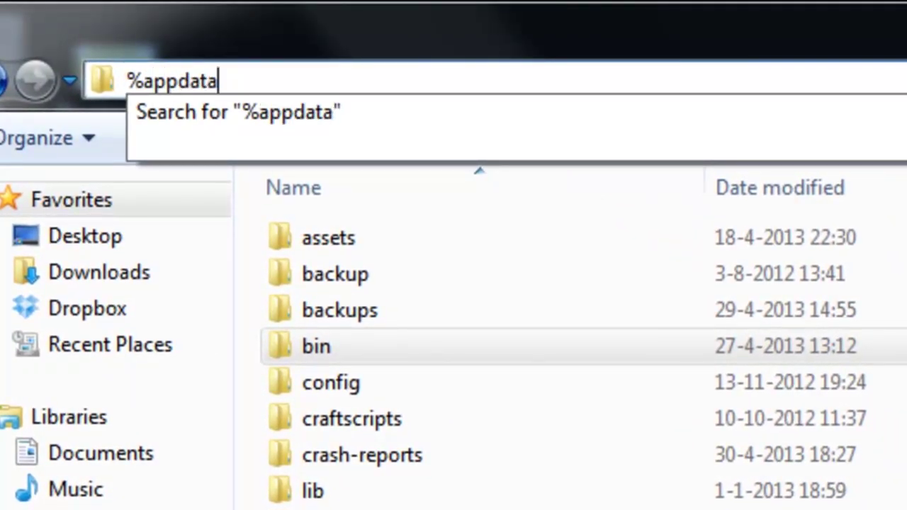
{"action": "type", "text": "%"}
{"action": "key", "text": "Return"}
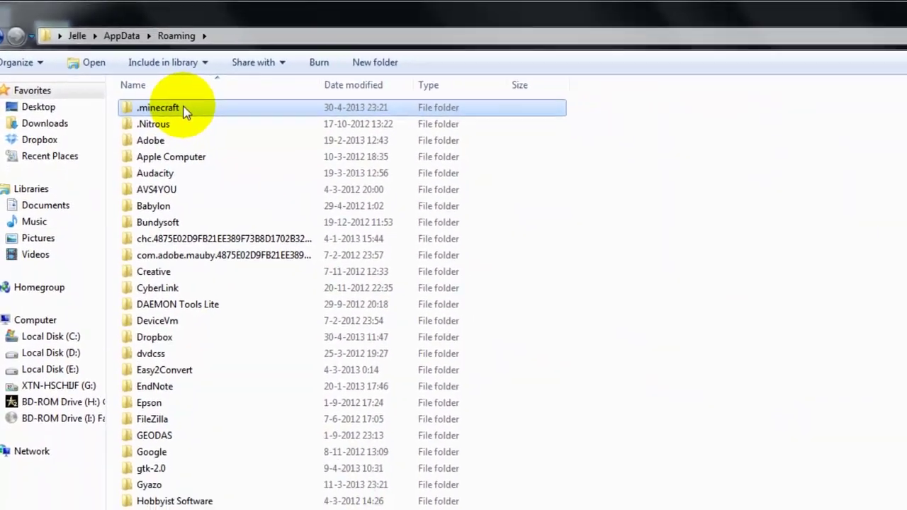
Open the .minecraft folder and its bin subfolder
{"action": "double_click", "coordinate": [188, 143]}
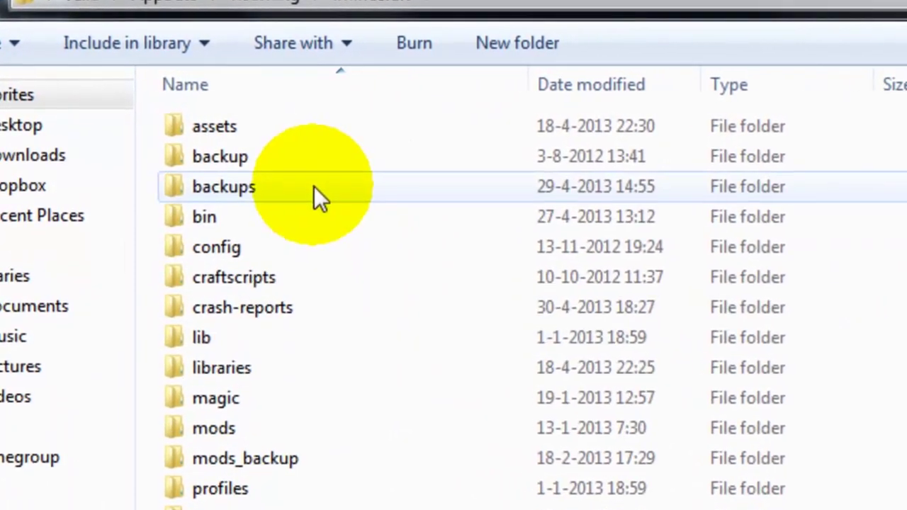
{"action": "left_click", "coordinate": [242, 217]}
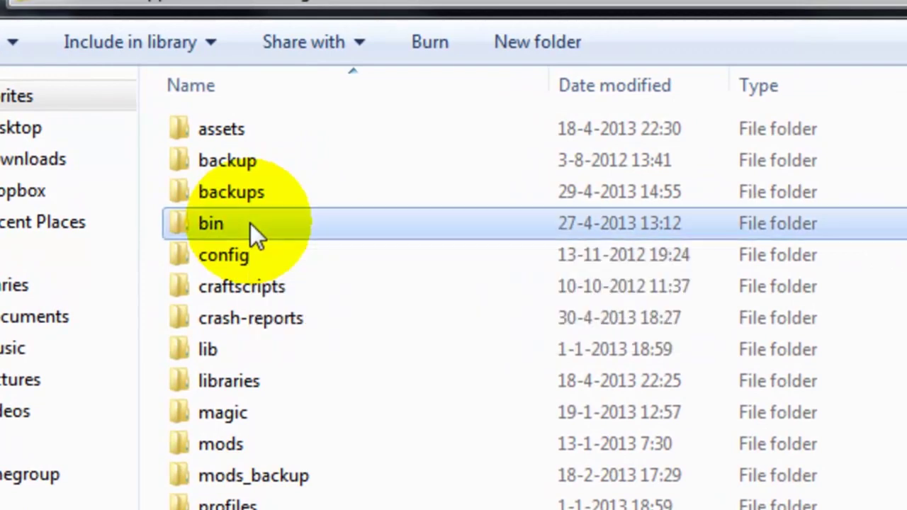
{"action": "double_click", "coordinate": [250, 223]}
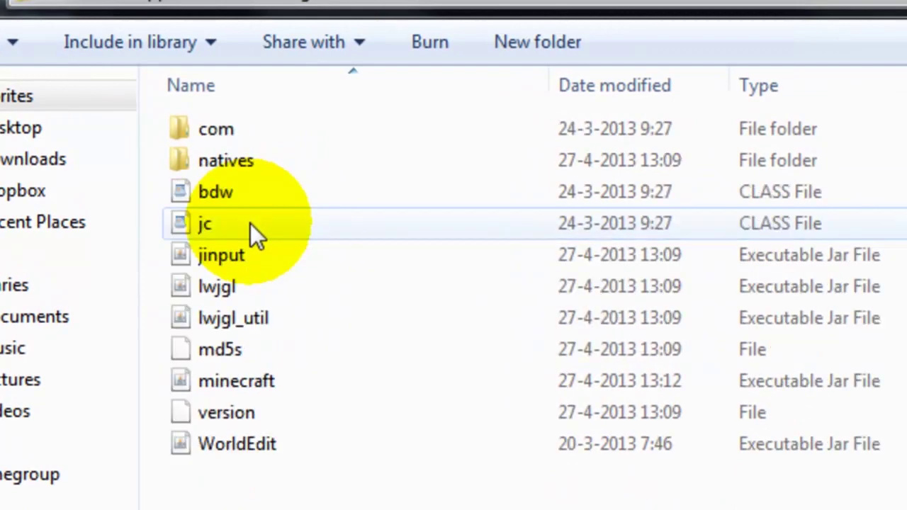
Open the minecraft jar file with WinRAR, dismiss the licence reminder, and position the archive window clear of the desktop archives
{"action": "left_click", "coordinate": [264, 386]}
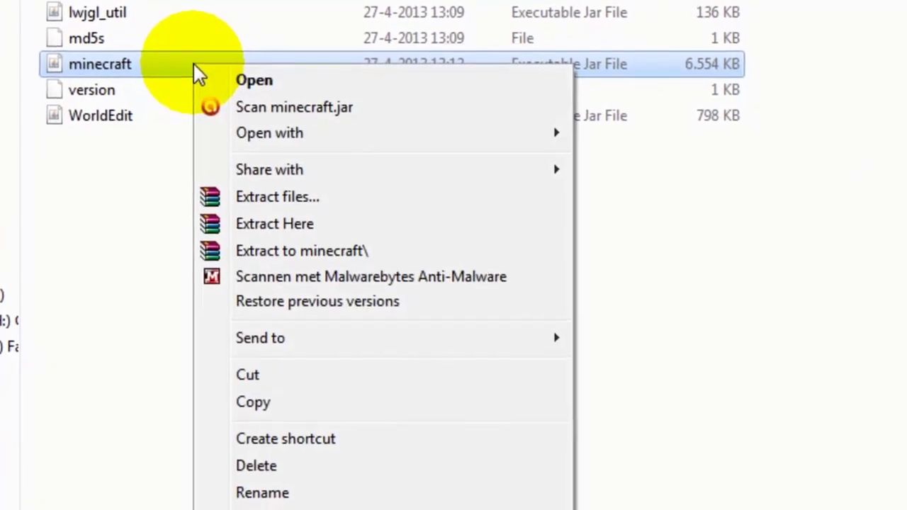
{"action": "mouse_move", "coordinate": [285, 132]}
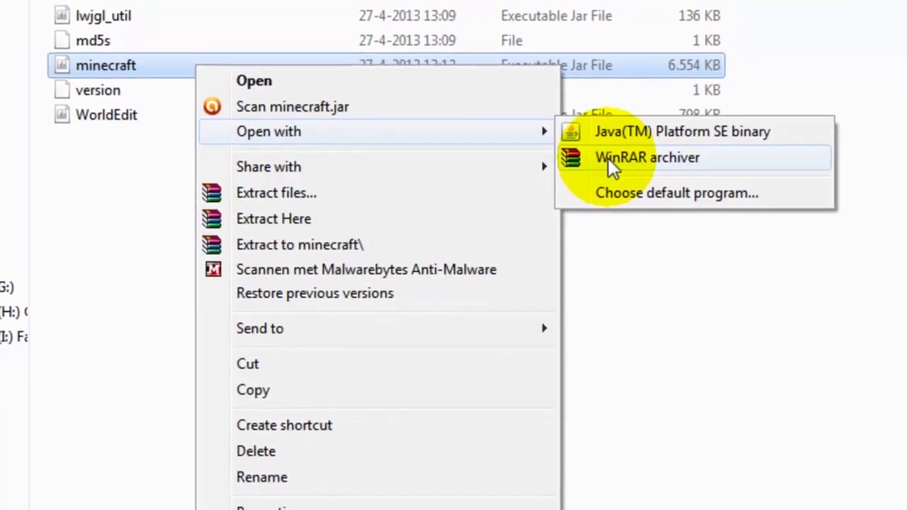
{"action": "left_click", "coordinate": [595, 159]}
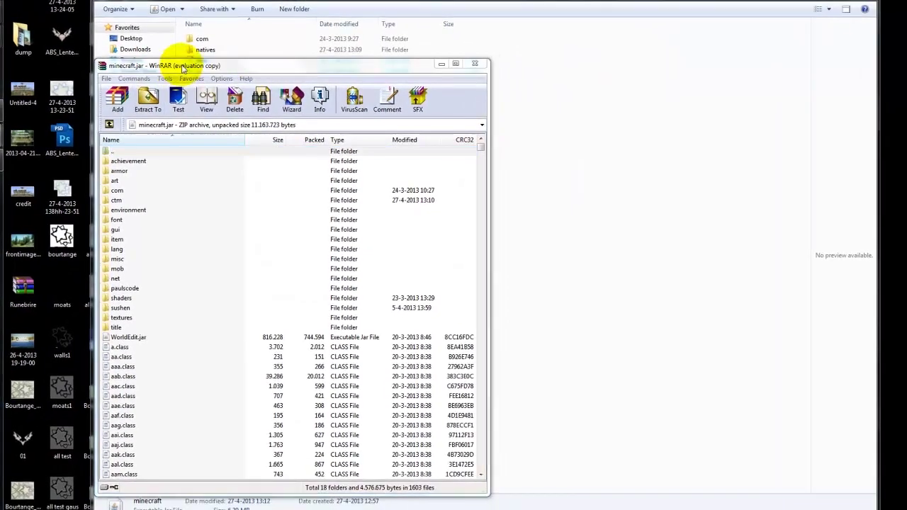
{"action": "left_click", "coordinate": [368, 236]}
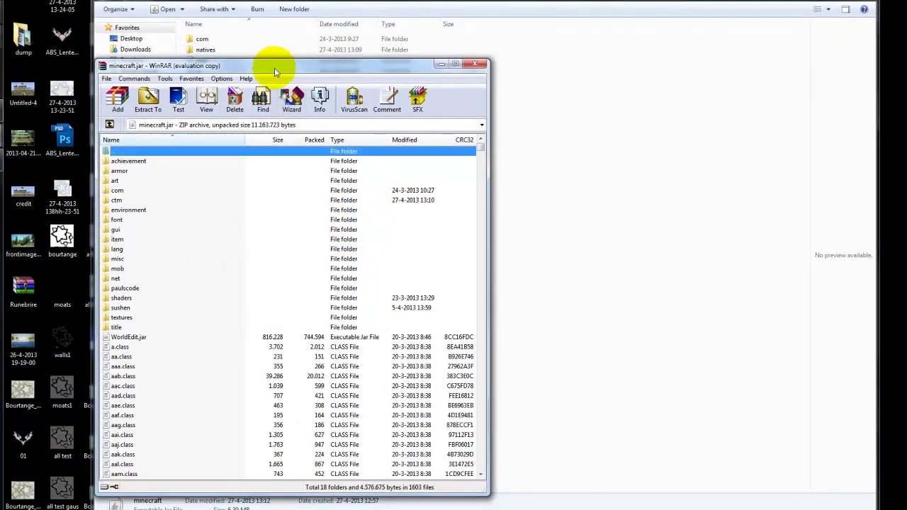
{"action": "left_click_drag", "start_coordinate": [274, 67], "coordinate": [197, 38]}
{"action": "scroll", "coordinate": [192, 231], "scroll_direction": "down", "scroll_amount": 20}
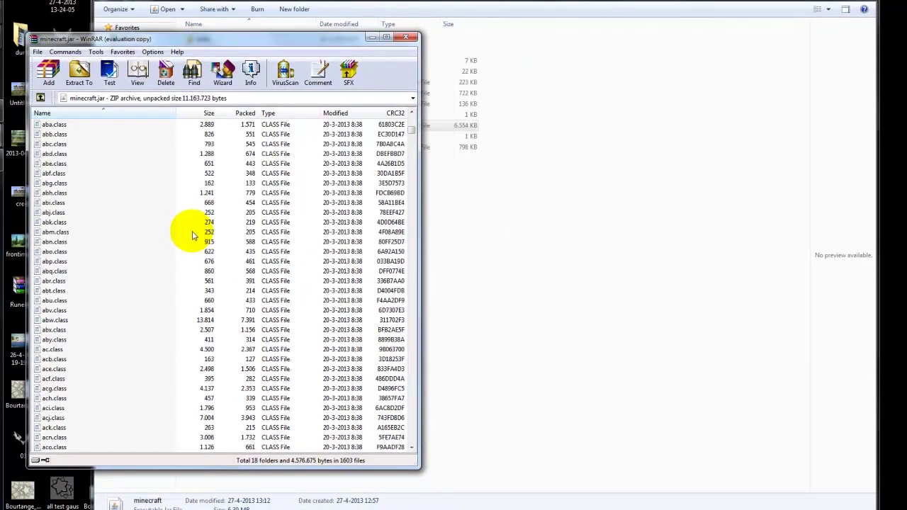
{"action": "left_click_drag", "start_coordinate": [411, 132], "coordinate": [411, 119]}
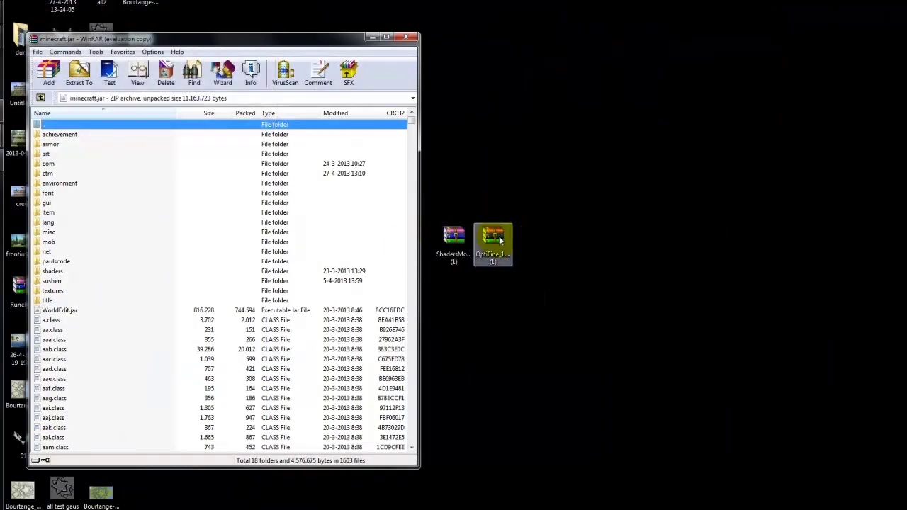
Open the OptiFine archive from the desktop, dismiss the licence reminder, and place its window beside the minecraft.jar window
{"action": "left_click", "coordinate": [480, 236]}
{"action": "double_click", "coordinate": [491, 237]}
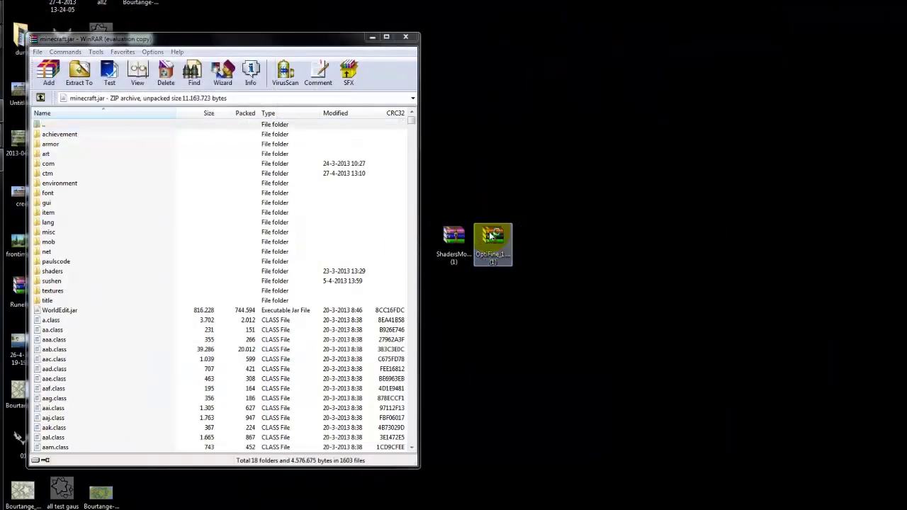
{"action": "left_click_drag", "start_coordinate": [138, 9], "coordinate": [241, 29]}
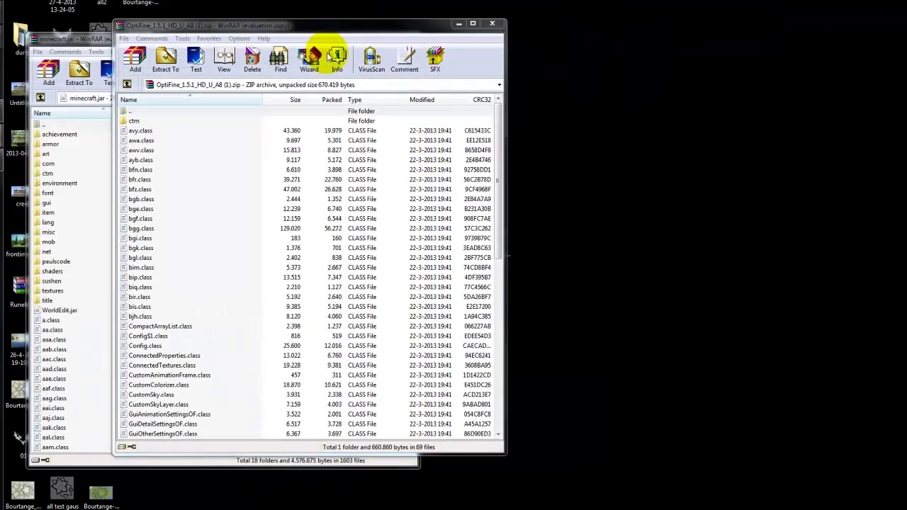
{"action": "left_click", "coordinate": [353, 217]}
{"action": "left_click", "coordinate": [380, 204]}
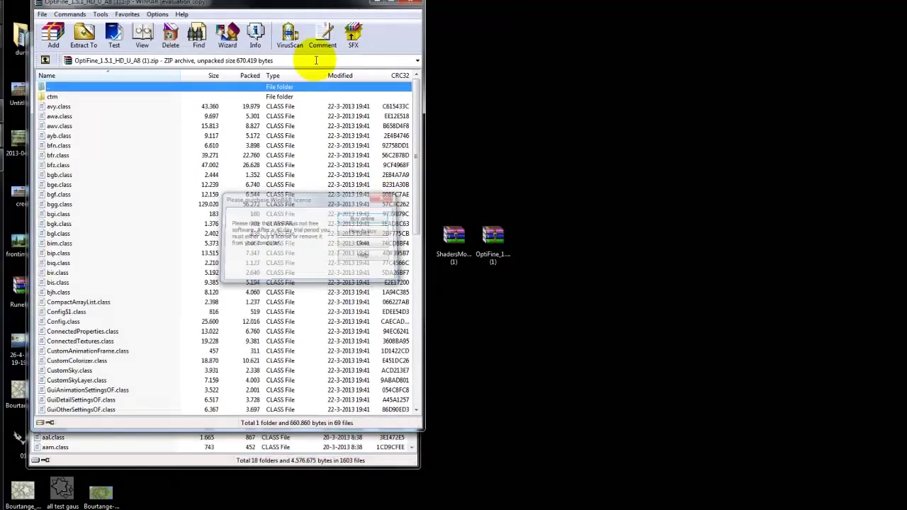
{"action": "left_click_drag", "start_coordinate": [270, 10], "coordinate": [680, 44]}
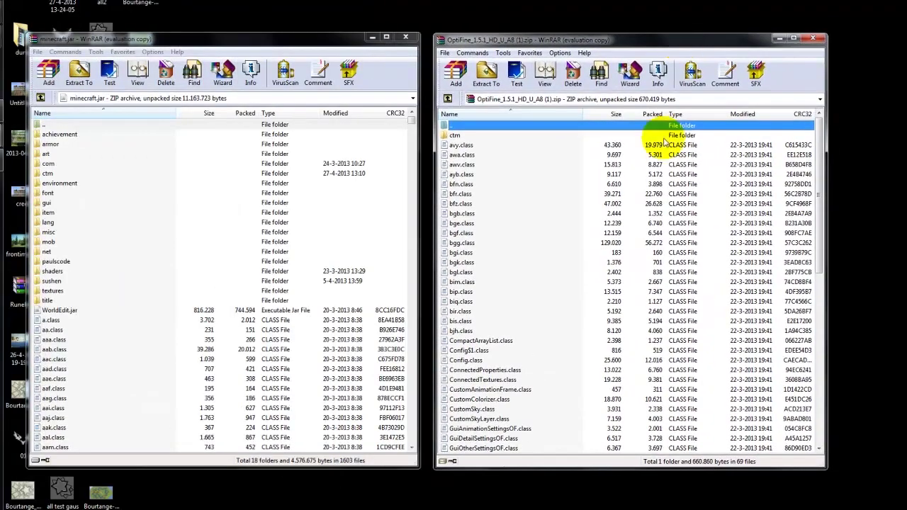
Select all contents of the OptiFine archive, copy them over to the minecraft.jar archive, and close the OptiFine window
{"action": "scroll", "coordinate": [547, 162], "scroll_direction": "down", "scroll_amount": 12}
{"action": "scroll", "coordinate": [546, 163], "scroll_direction": "up", "scroll_amount": 12}
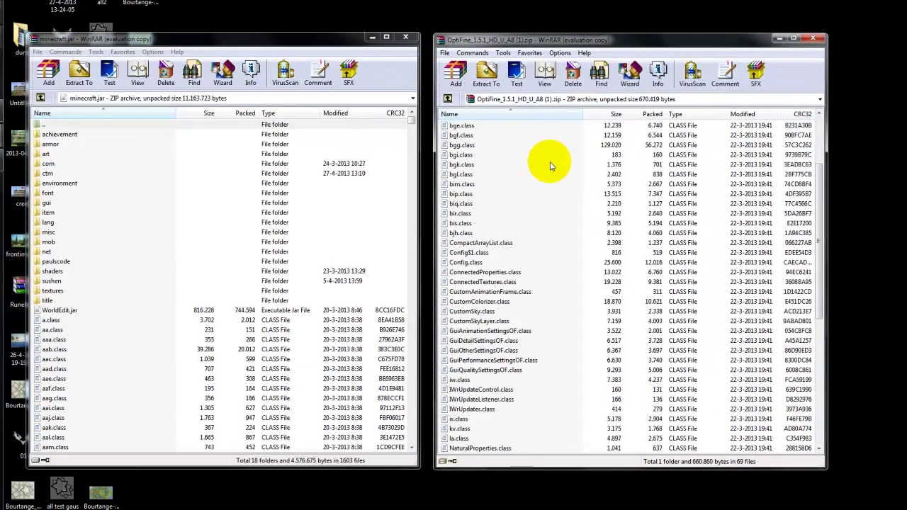
{"action": "scroll", "coordinate": [616, 262], "scroll_direction": "down", "scroll_amount": 12}
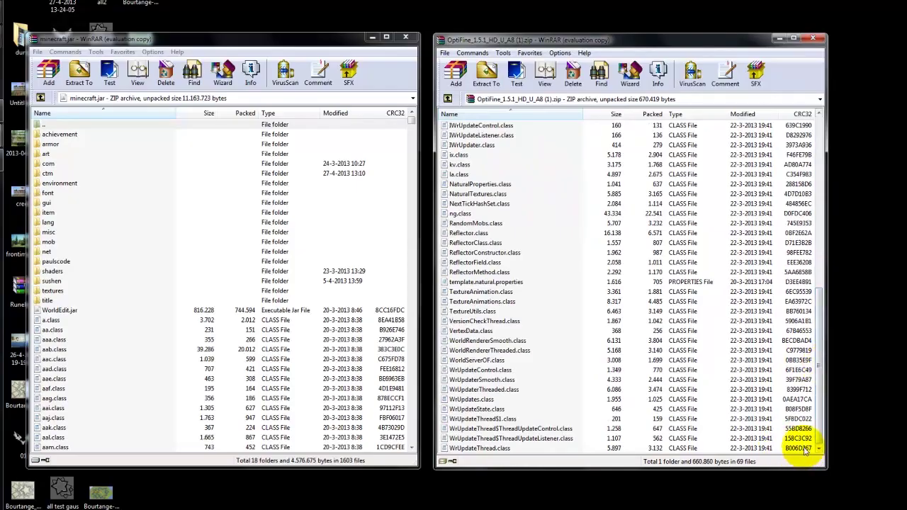
{"action": "scroll", "coordinate": [546, 222], "scroll_direction": "up", "scroll_amount": 12}
{"action": "left_click", "coordinate": [546, 225]}
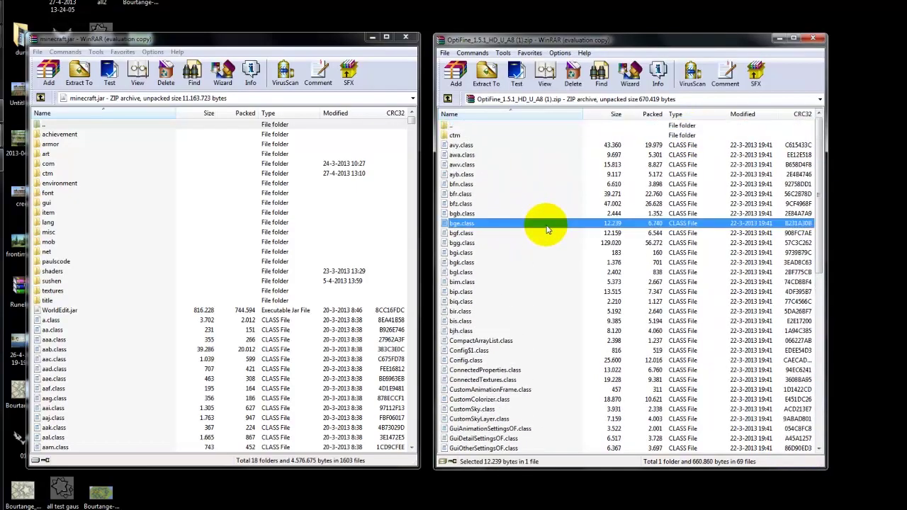
{"action": "key", "text": "ctrl+a"}
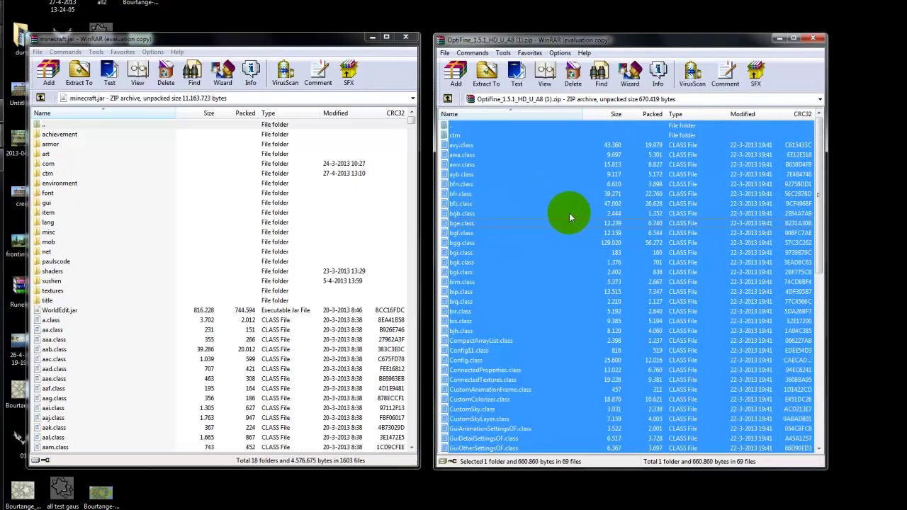
{"action": "left_click_drag", "start_coordinate": [561, 214], "coordinate": [243, 230]}
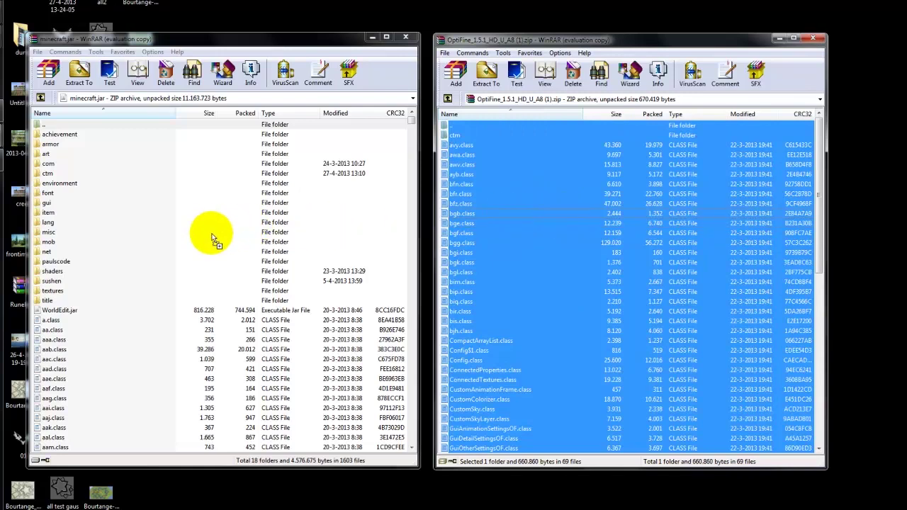
{"action": "left_click_drag", "start_coordinate": [560, 223], "coordinate": [626, 23]}
{"action": "left_click_drag", "start_coordinate": [461, 145], "coordinate": [230, 235]}
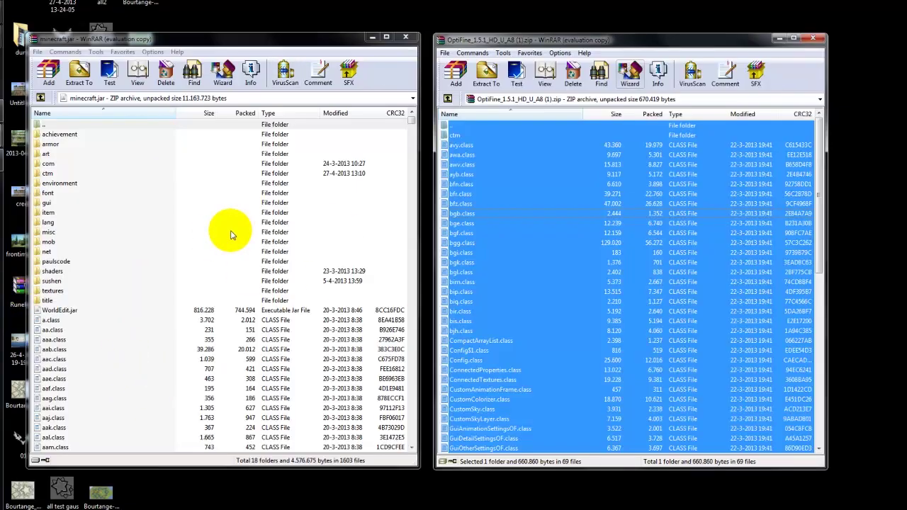
{"action": "left_click_drag", "start_coordinate": [230, 236], "coordinate": [231, 235]}
{"action": "left_click", "coordinate": [809, 42]}
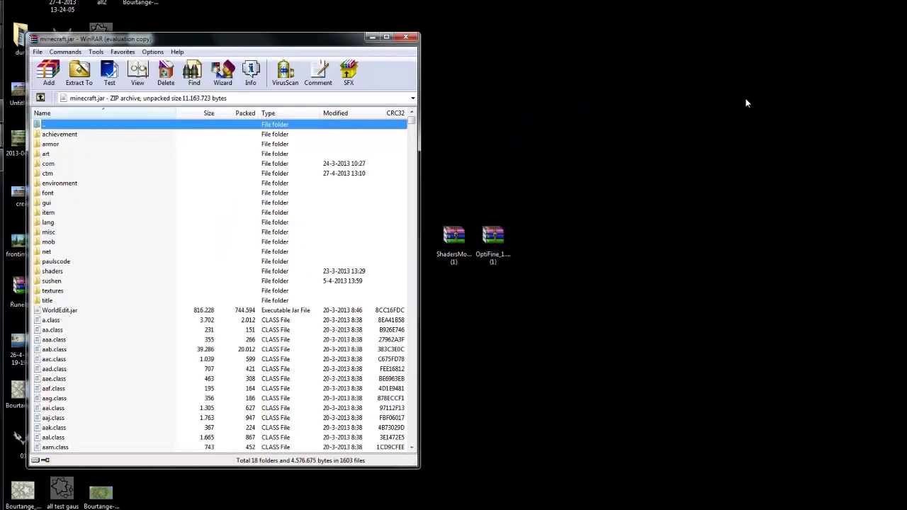
Open the ShadersMod archive from the desktop, dismiss the licence reminder, and place its window beside the minecraft.jar window
{"action": "left_click", "coordinate": [454, 234]}
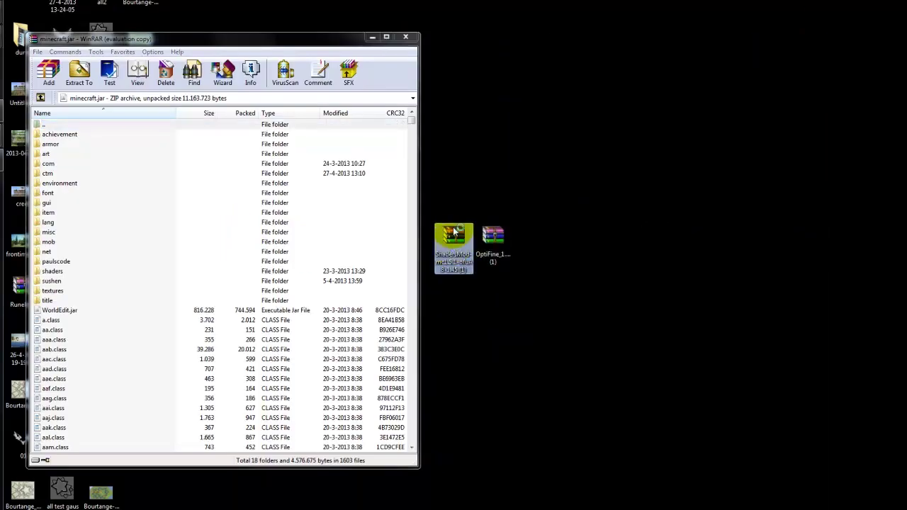
{"action": "double_click", "coordinate": [454, 234]}
{"action": "left_click_drag", "start_coordinate": [126, 101], "coordinate": [306, 96]}
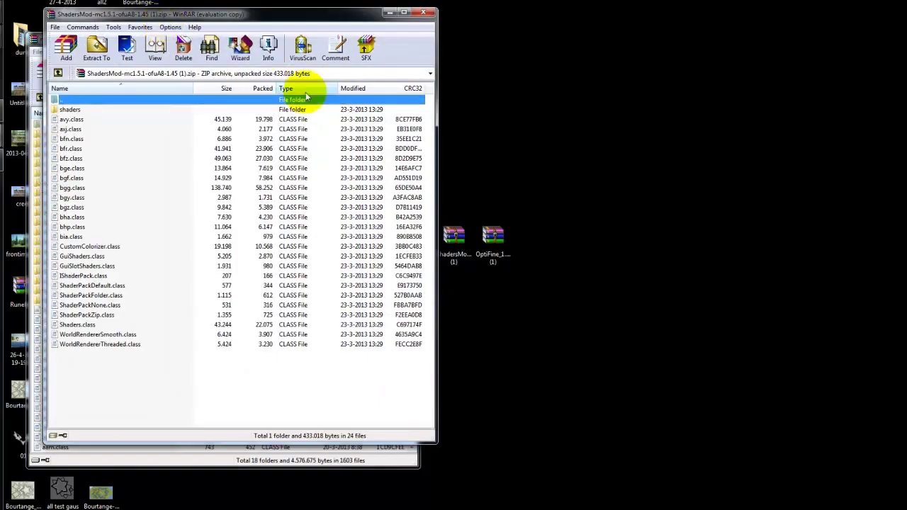
{"action": "left_click", "coordinate": [306, 204]}
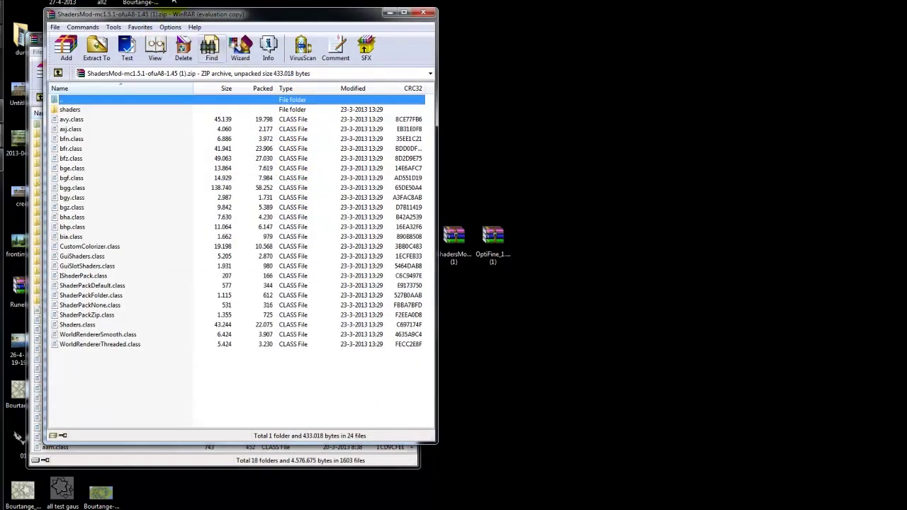
{"action": "left_click_drag", "start_coordinate": [173, 13], "coordinate": [597, 38]}
Select all contents of the ShadersMod archive and close the archive windows
{"action": "left_click", "coordinate": [550, 340]}
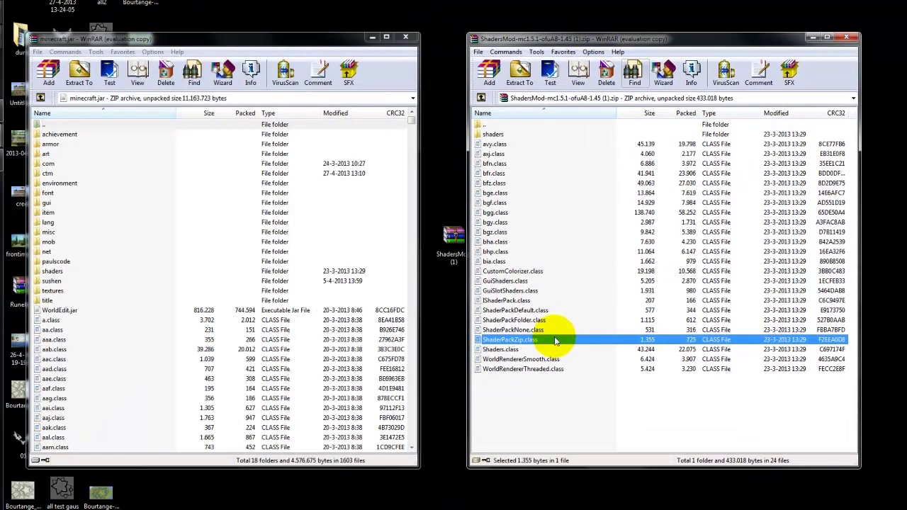
{"action": "key", "text": "ctrl+a"}
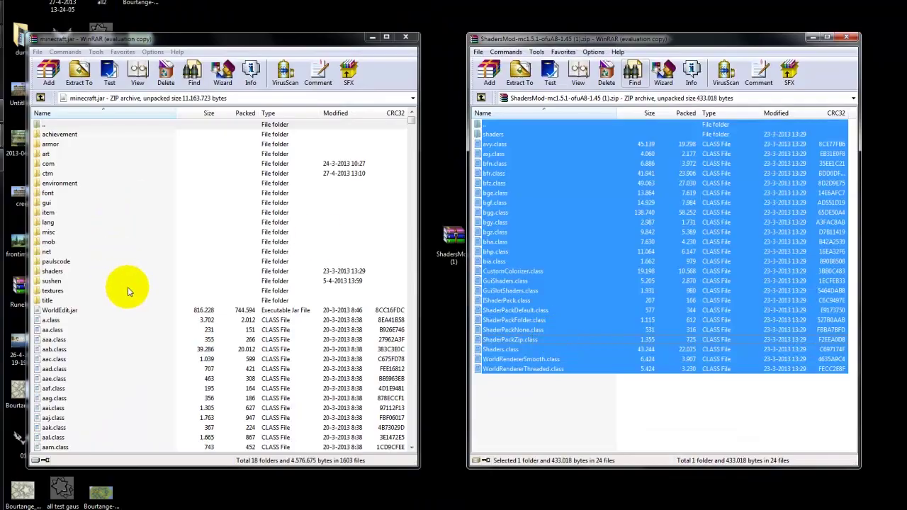
{"action": "left_click", "coordinate": [850, 37]}
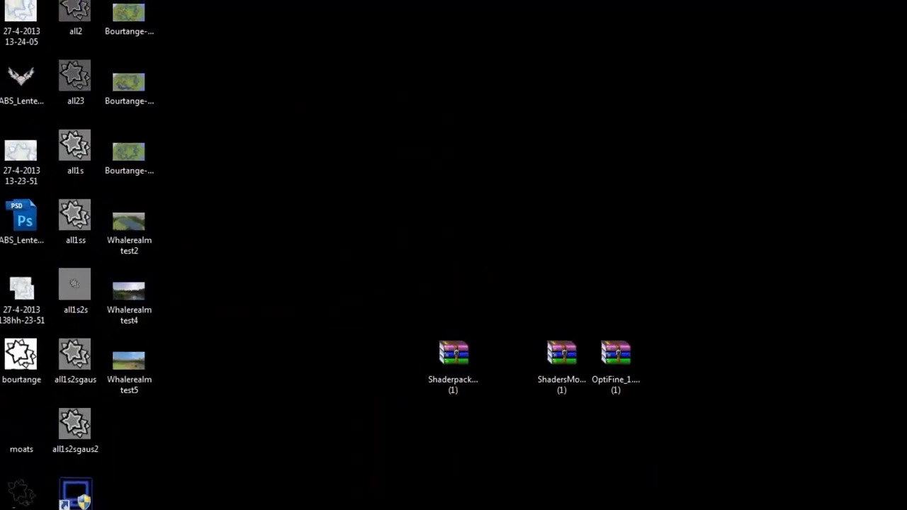
Go up from bin to the .minecraft folder in Windows Explorer, check the contents of its shaderpacks folder, and return to .minecraft
{"action": "mouse_move", "coordinate": [57, 220]}
{"action": "left_click", "coordinate": [16, 326]}
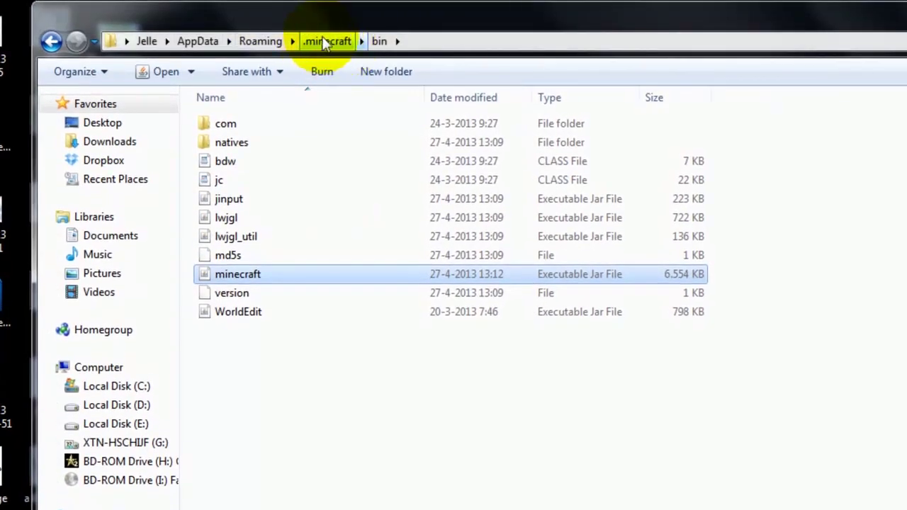
{"action": "left_click", "coordinate": [326, 41]}
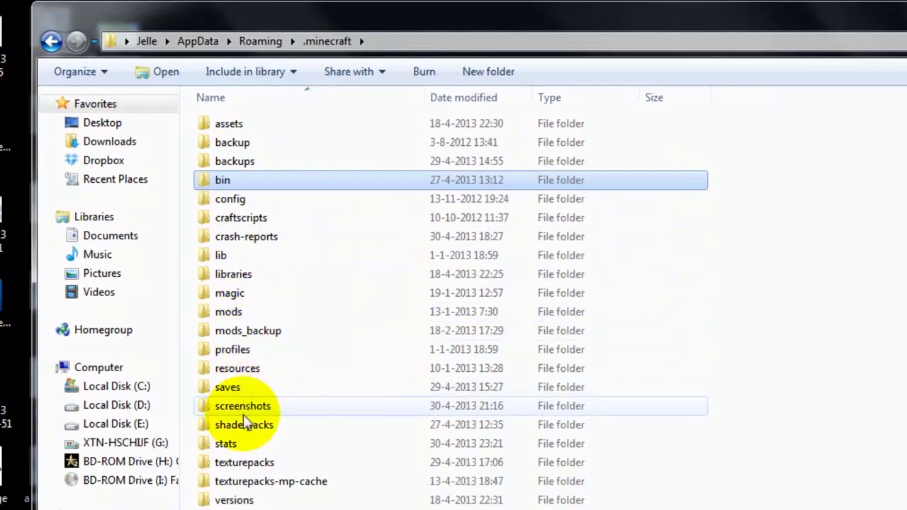
{"action": "left_click", "coordinate": [259, 427]}
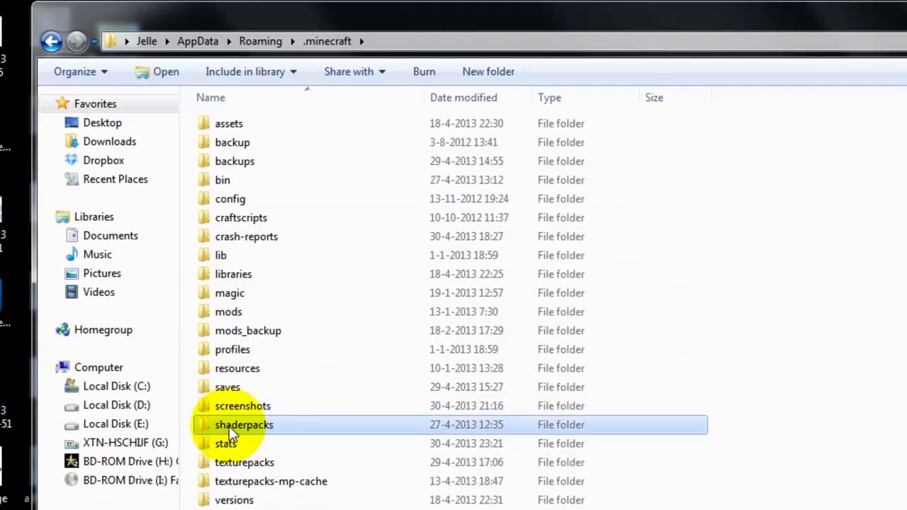
{"action": "double_click", "coordinate": [277, 424]}
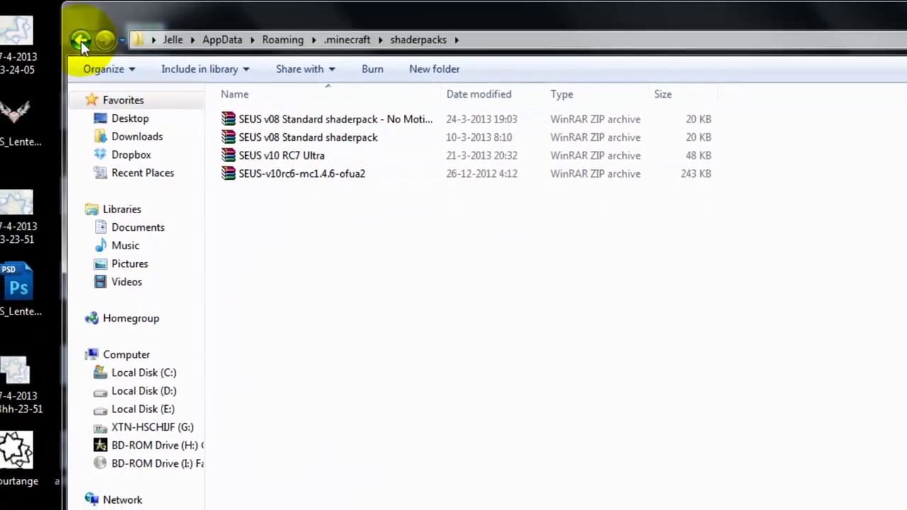
{"action": "left_click", "coordinate": [52, 41]}
Show the desktop, open the Shaderpacks-by-CraftingPat archive with WinRAR, and dismiss the licence reminder
{"action": "key", "text": "super+d"}
{"action": "left_click", "coordinate": [518, 457]}
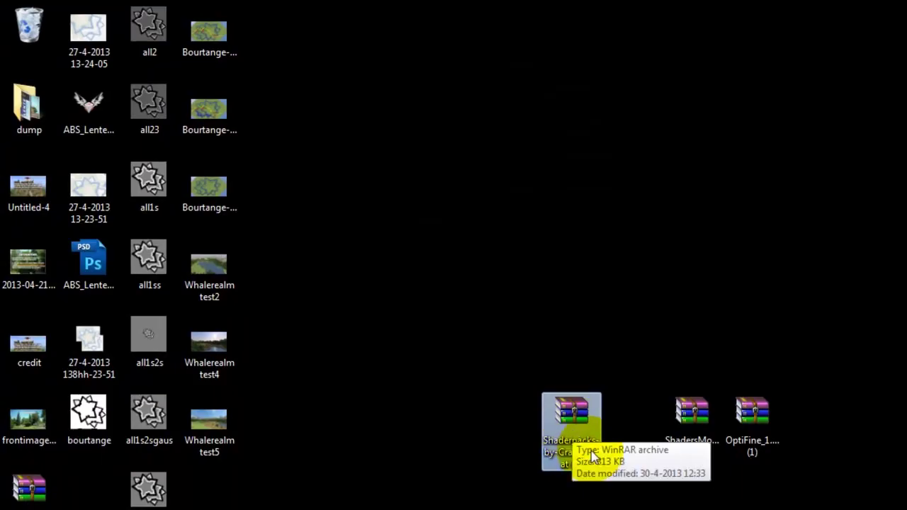
{"action": "double_click", "coordinate": [571, 418]}
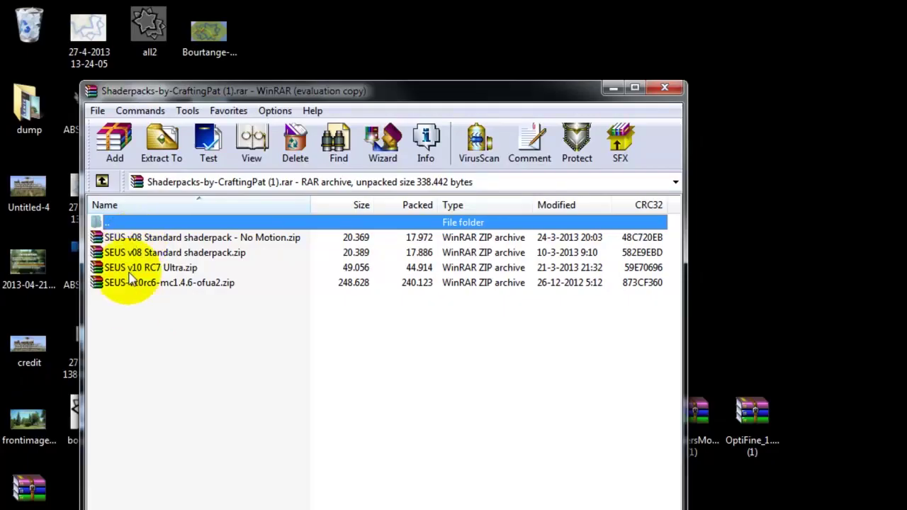
{"action": "left_click", "coordinate": [498, 354]}
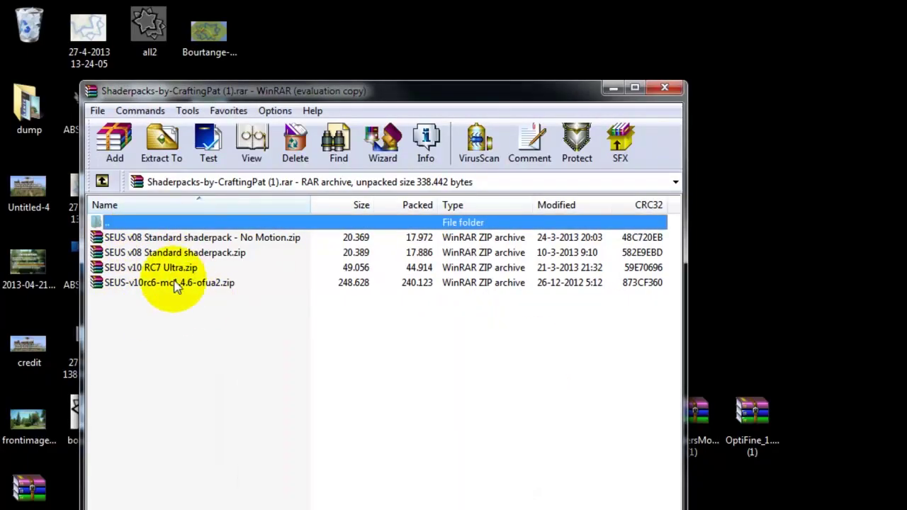
Bring back the .minecraft folder window and narrow it so the Shaderpacks archive's file list is visible beside it
{"action": "left_click", "coordinate": [131, 223]}
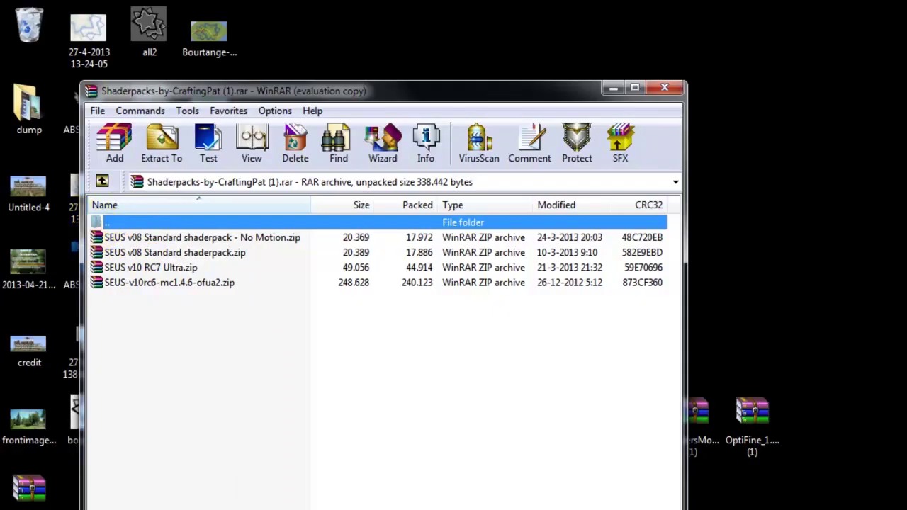
{"action": "left_click", "coordinate": [95, 290]}
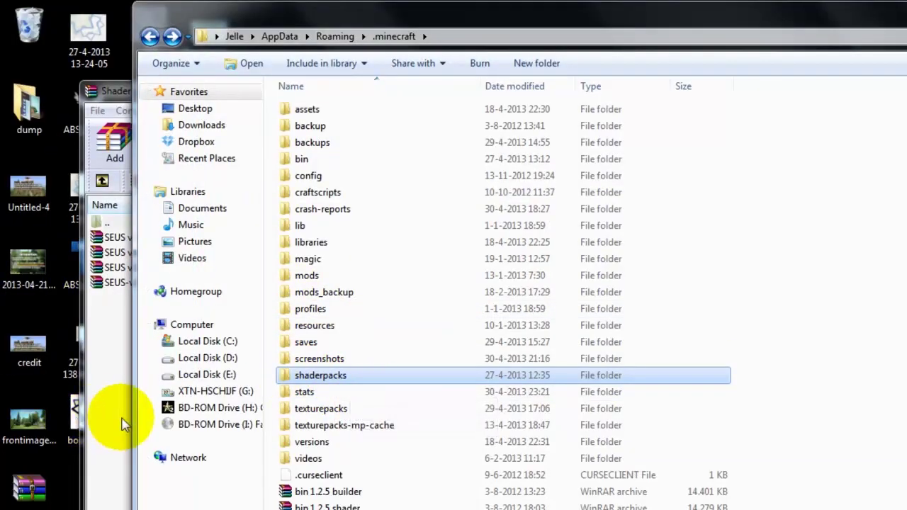
{"action": "left_click_drag", "start_coordinate": [134, 413], "coordinate": [681, 432]}
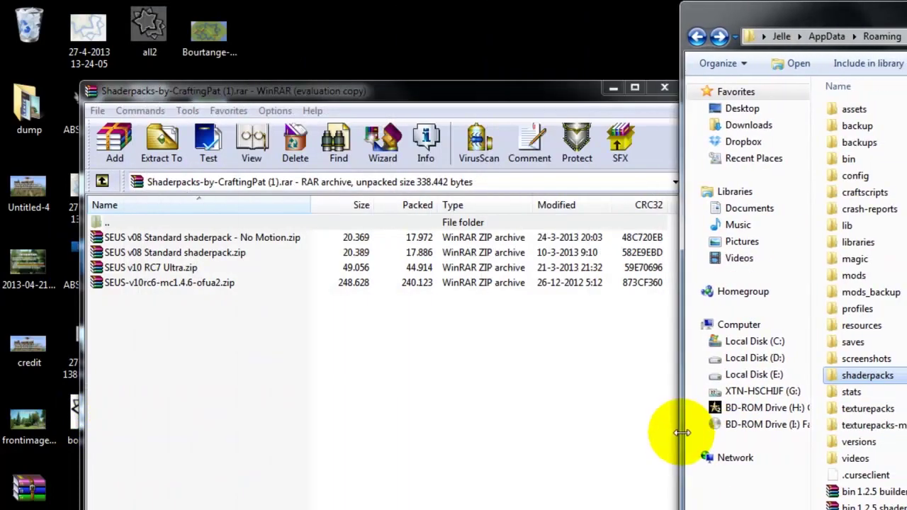